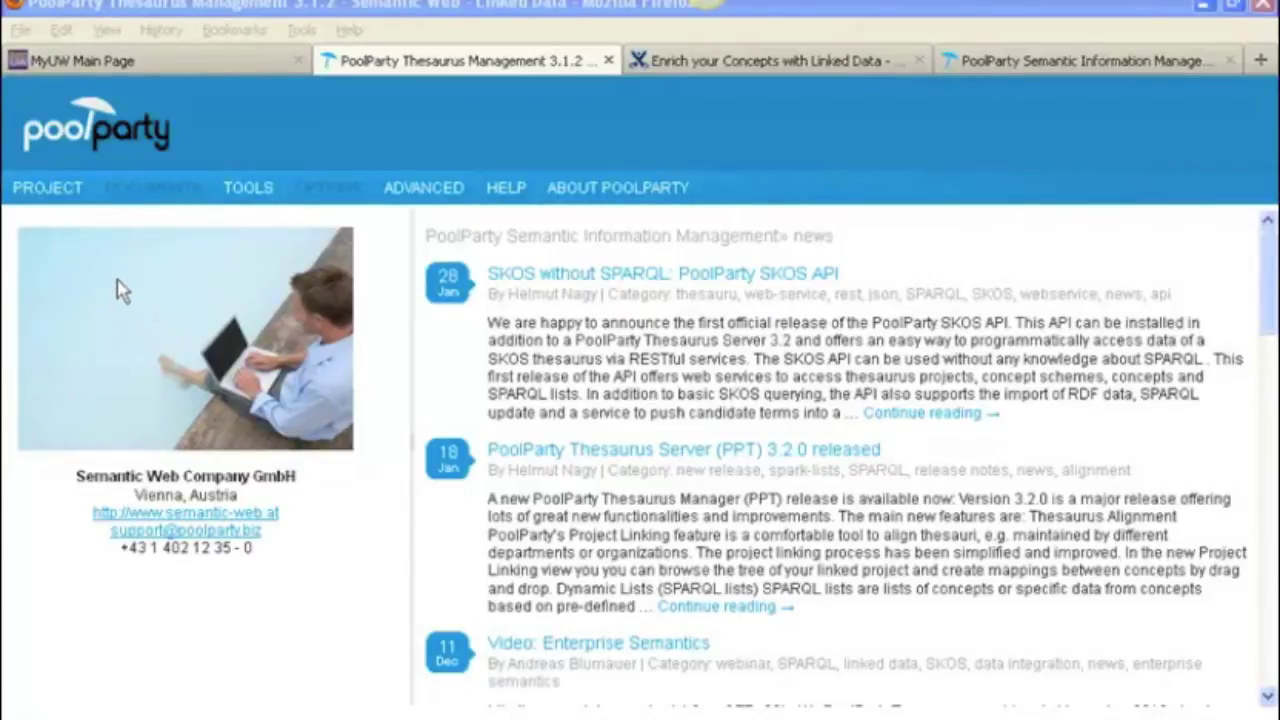
- Open the PROJECT menu to begin creating a new project
left_click(40, 197)
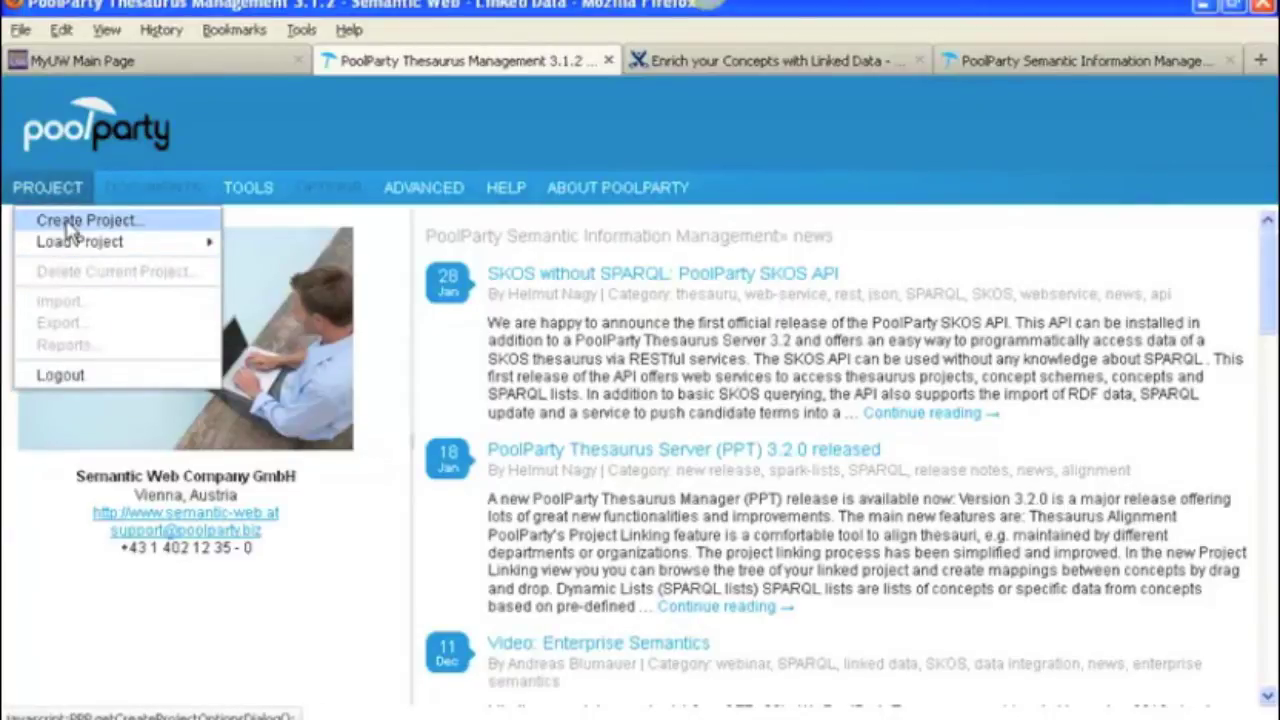
- Choose Create Project, keep 'Create New Project' selected, and continue to the details form
left_click(70, 222)
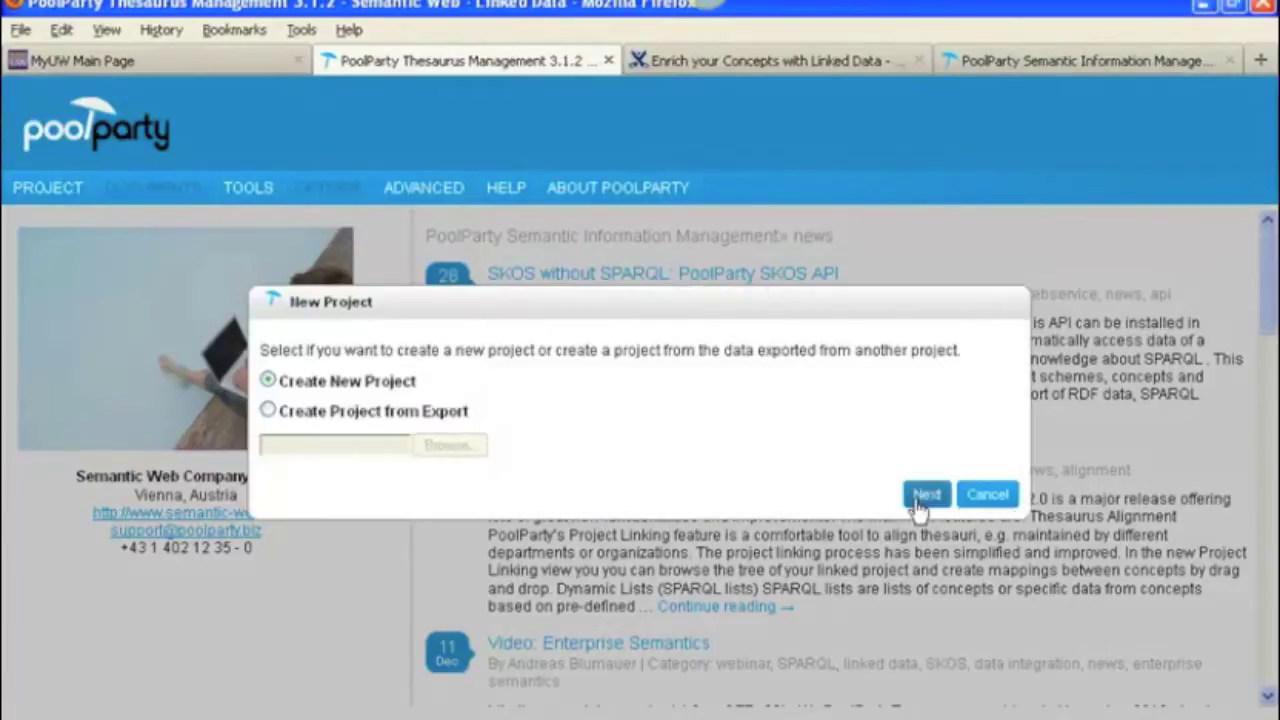
left_click(290, 392)
left_click(924, 494)
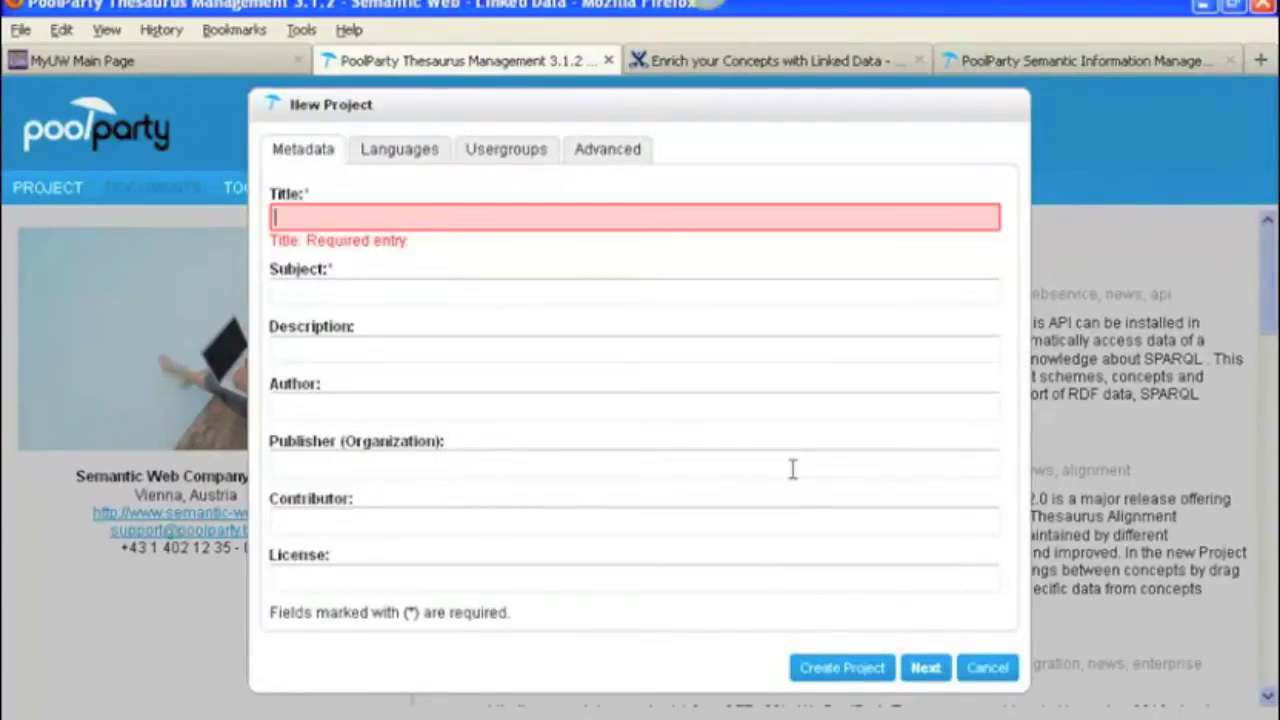
- Fill in title, subject 'regions, places', description 'Geographical regions and their relations', and the author's name
type("Geographical Thesaurus Project")
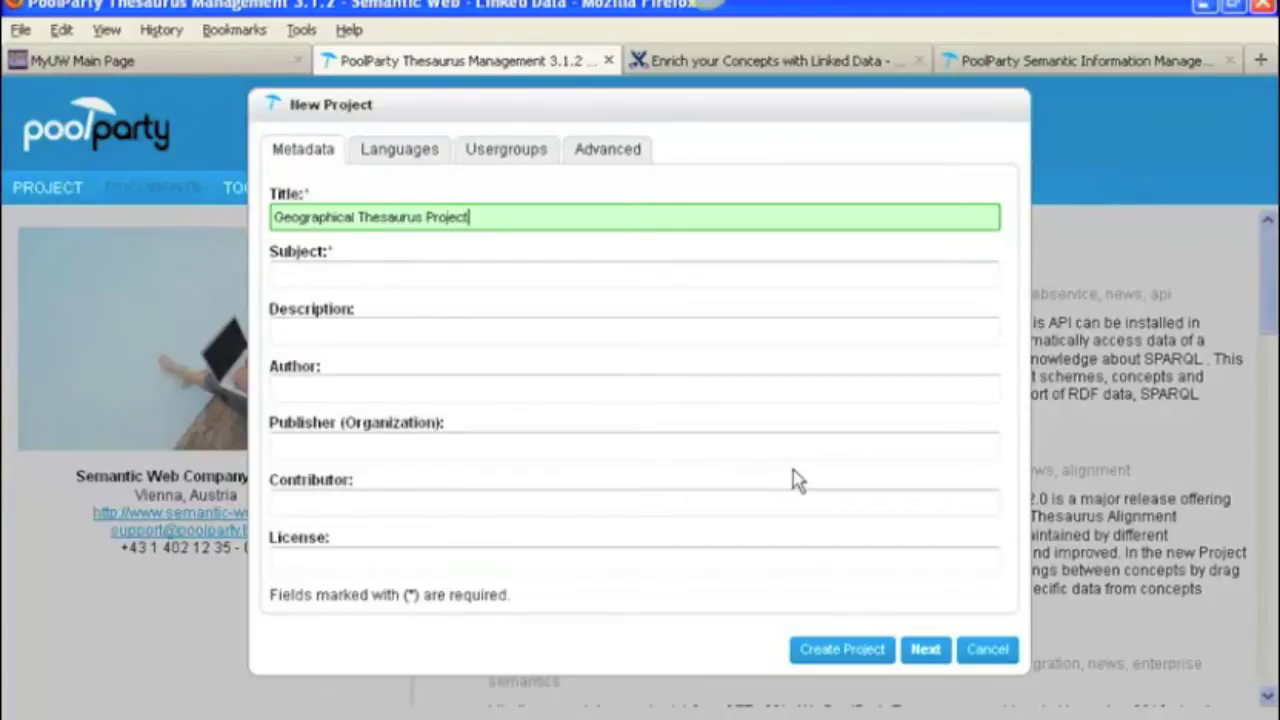
left_click(322, 274)
type("regions,")
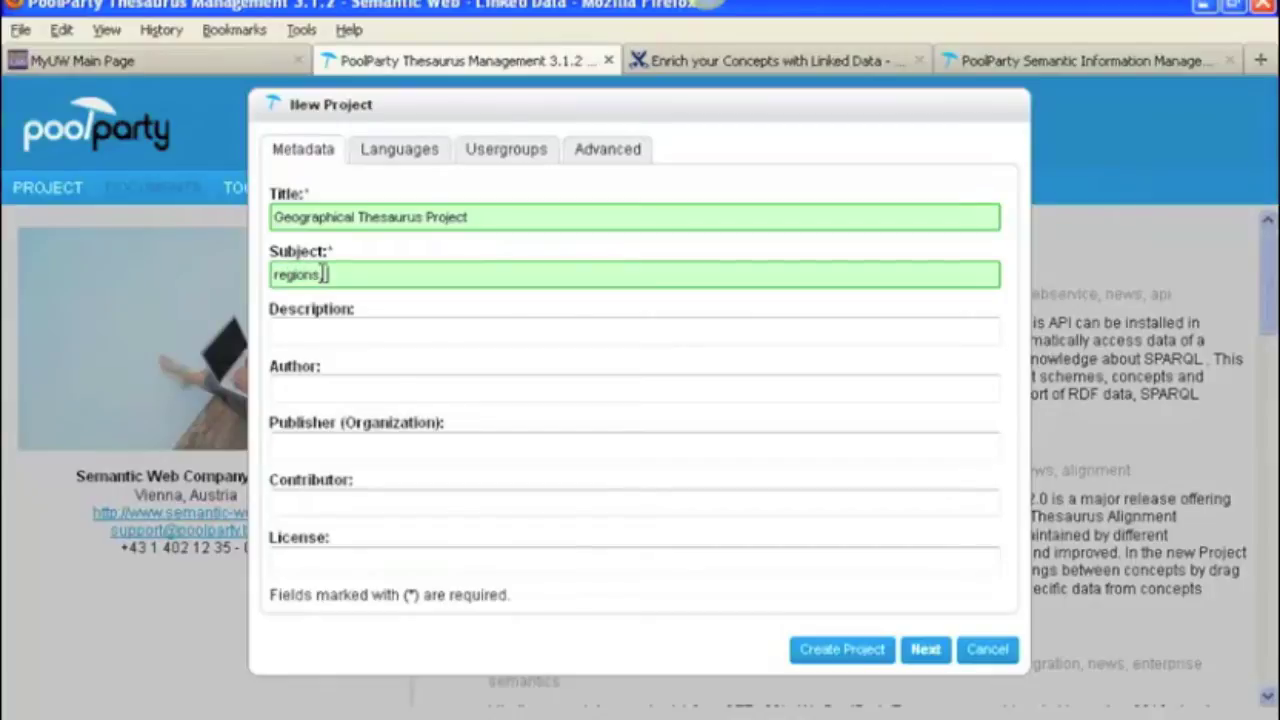
type(" places")
left_click(292, 332)
type("Ap")
key("Return")
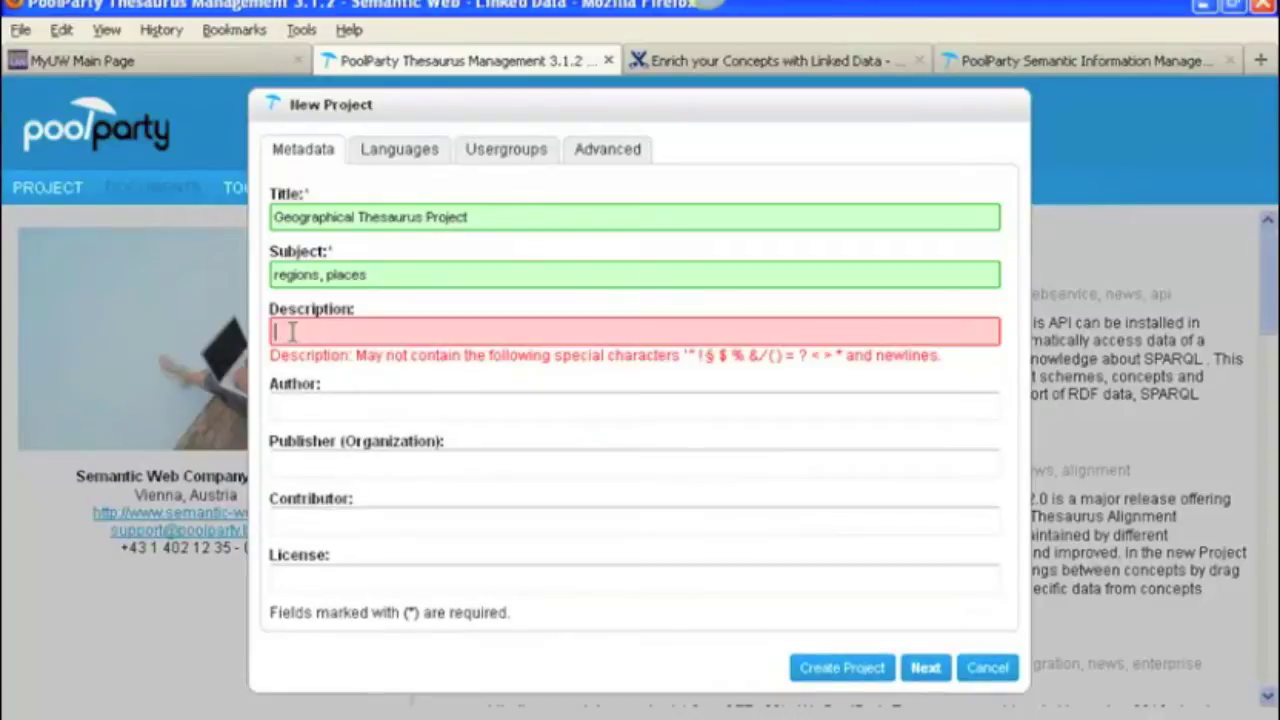
key("BackSpace")
type("Geograp")
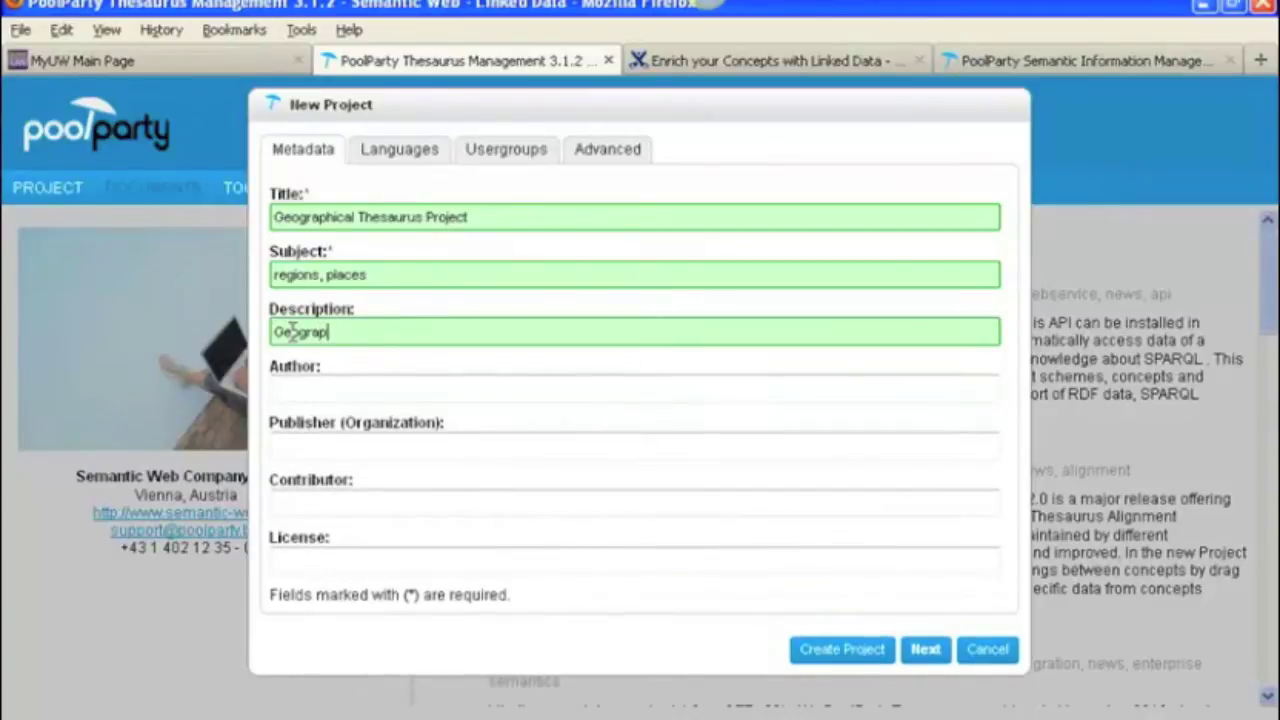
type("hical regions and their r")
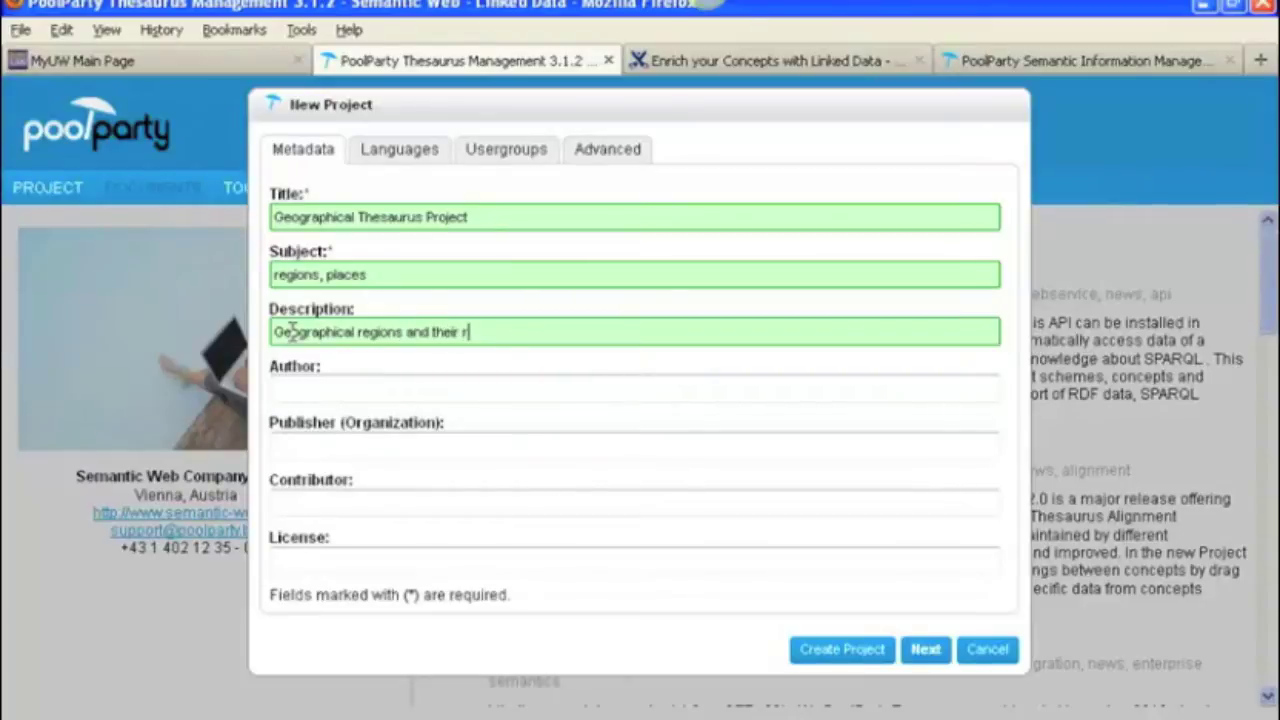
type("elations")
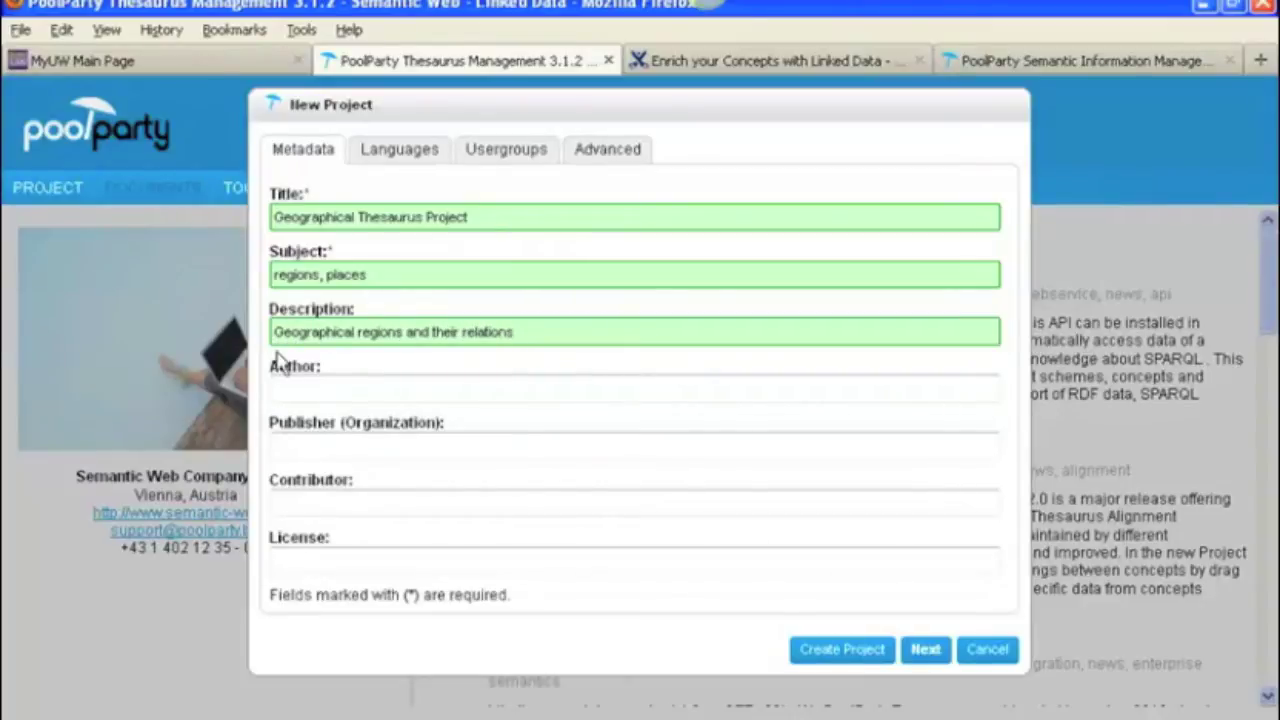
left_click(297, 383)
type("Gaby Ni")
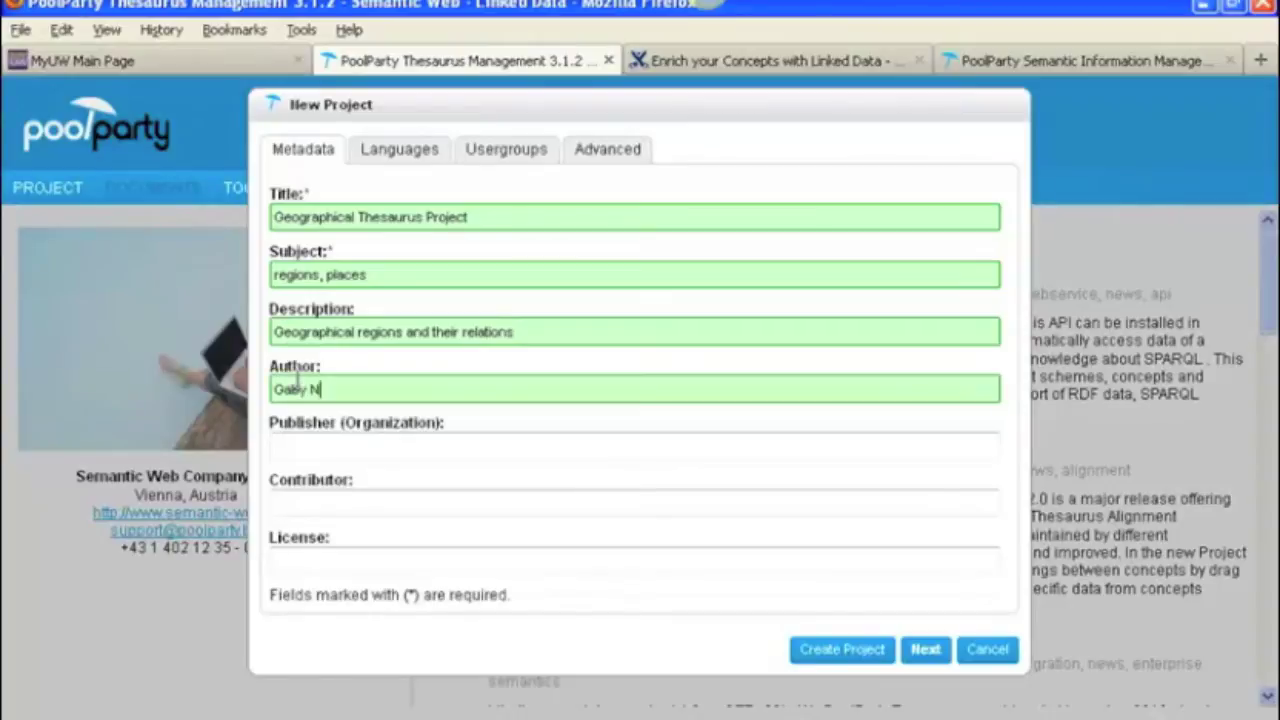
type("cas")
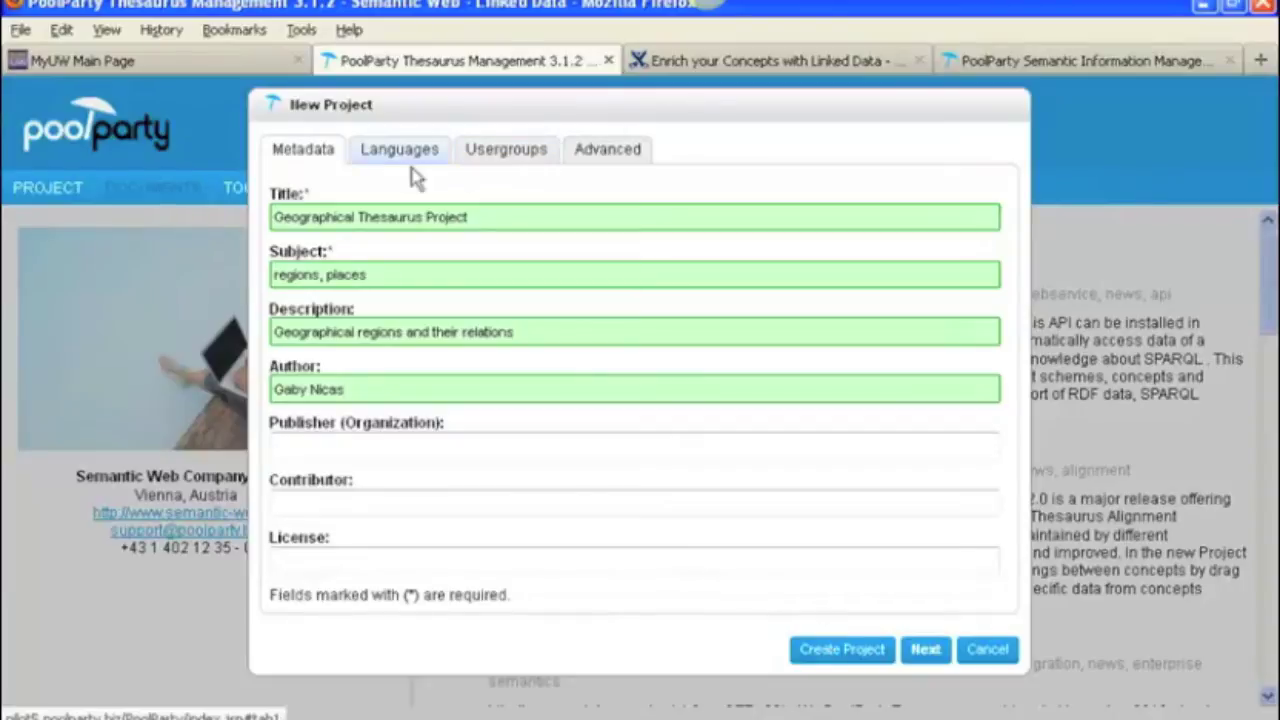
left_click(925, 652)
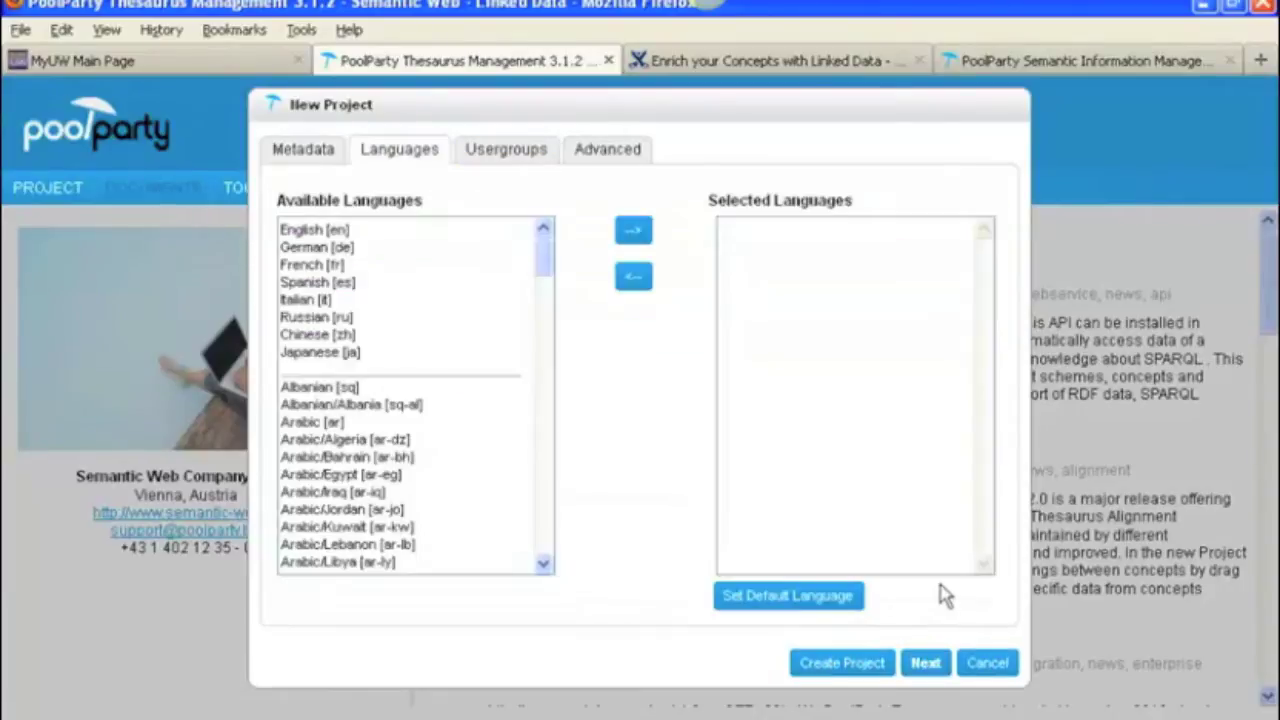
- Add English [en] and German [de] as the project's languages
left_click(312, 231)
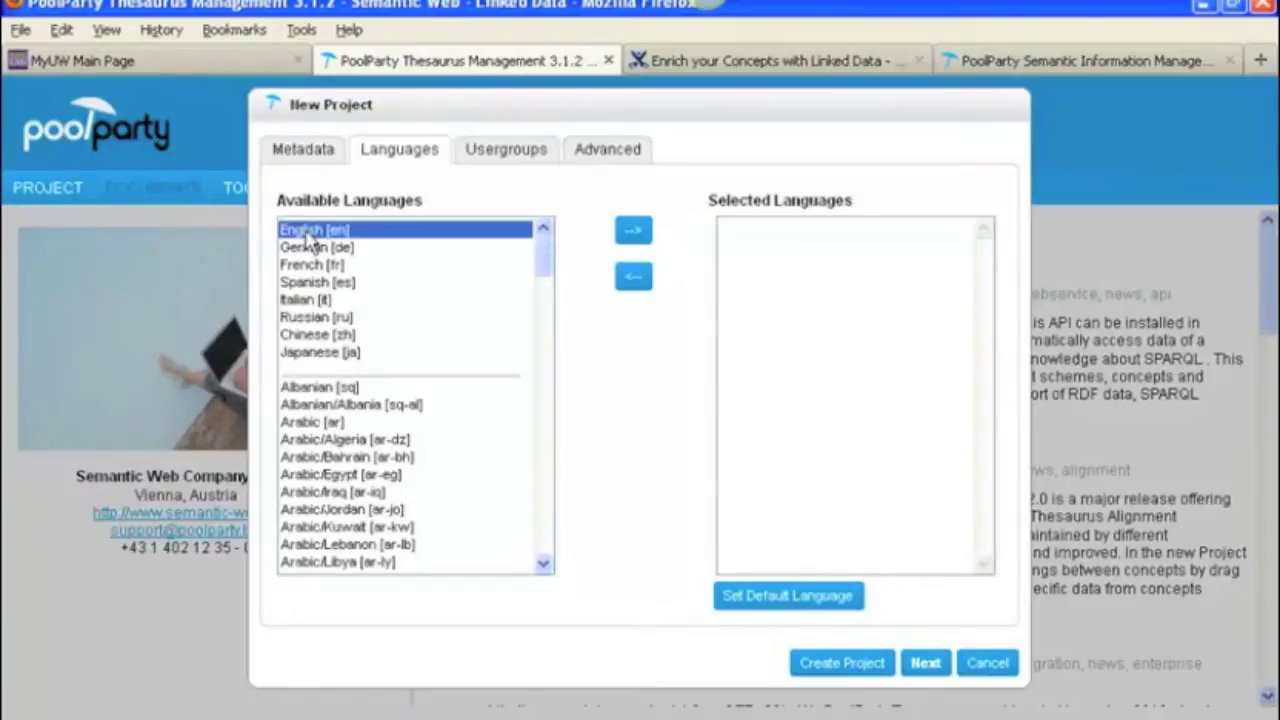
left_click(633, 232)
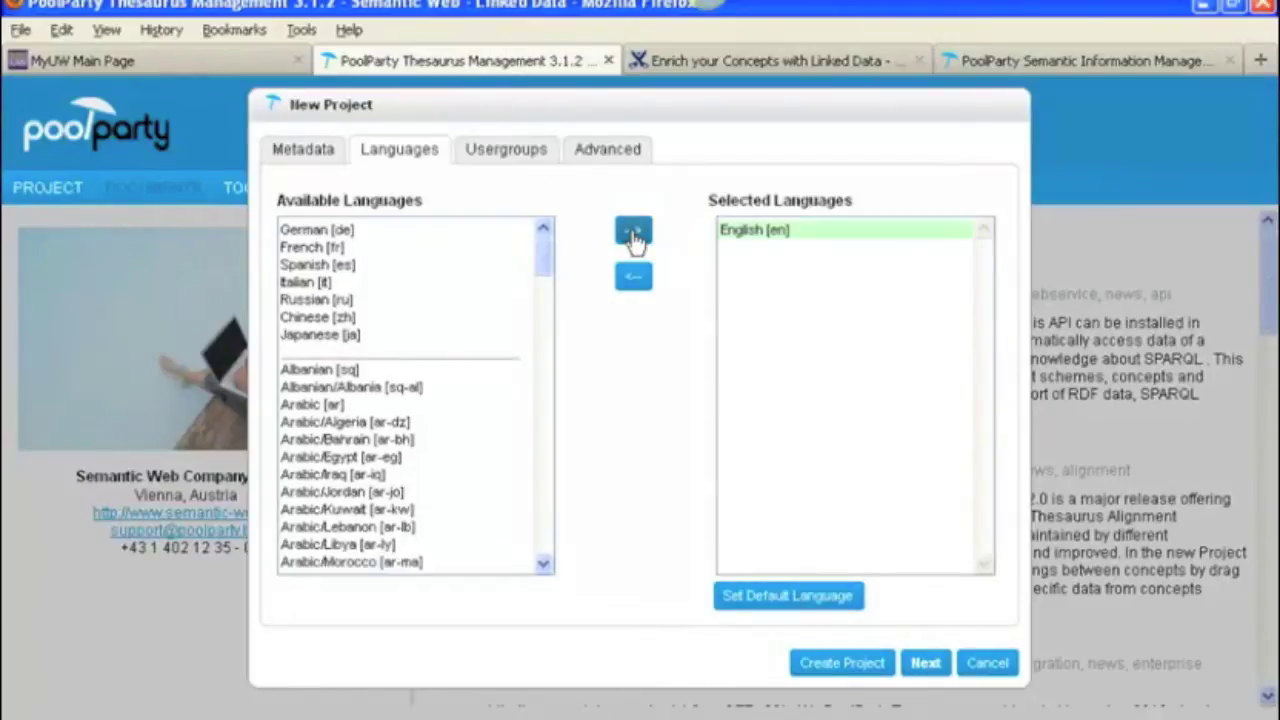
left_click(312, 233)
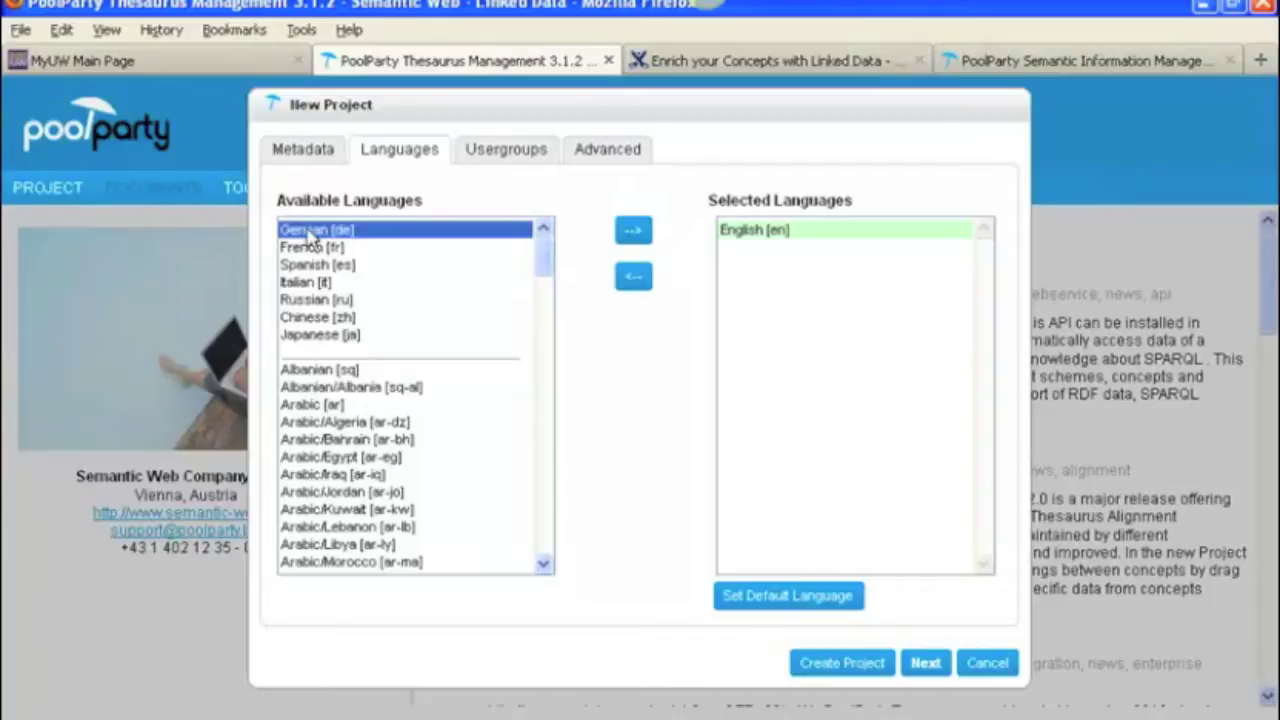
left_click(633, 234)
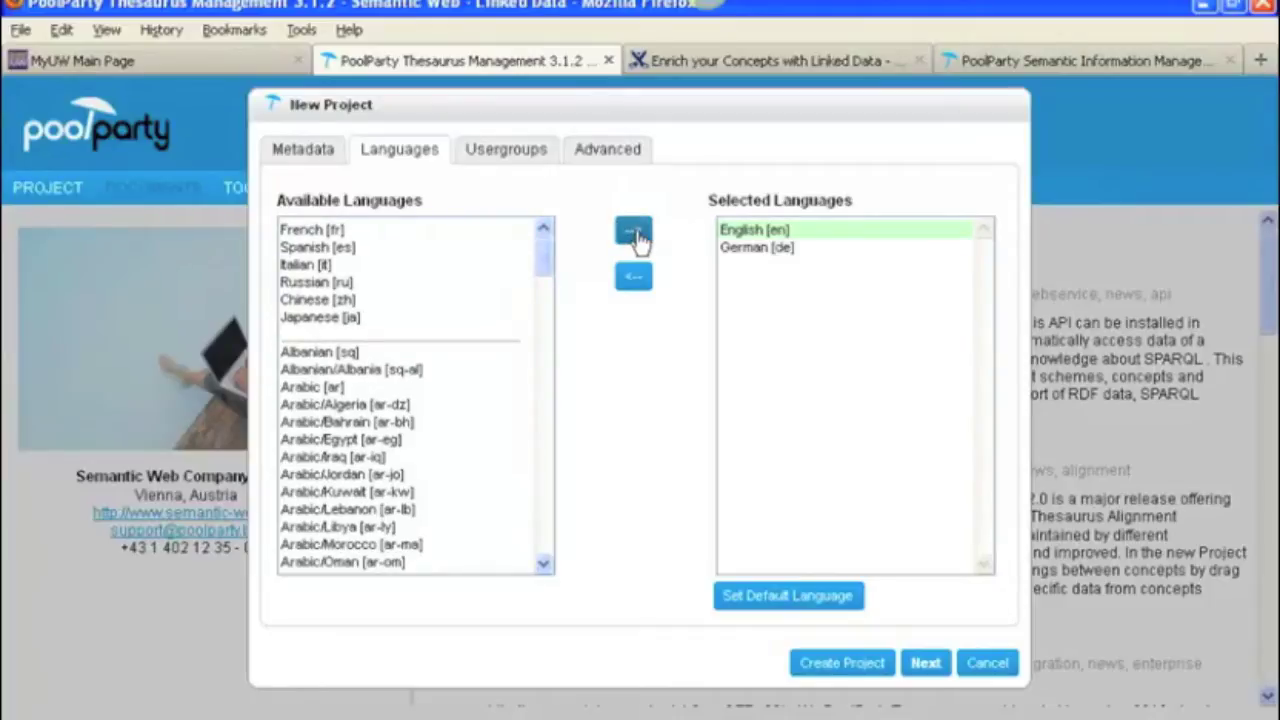
left_click(925, 665)
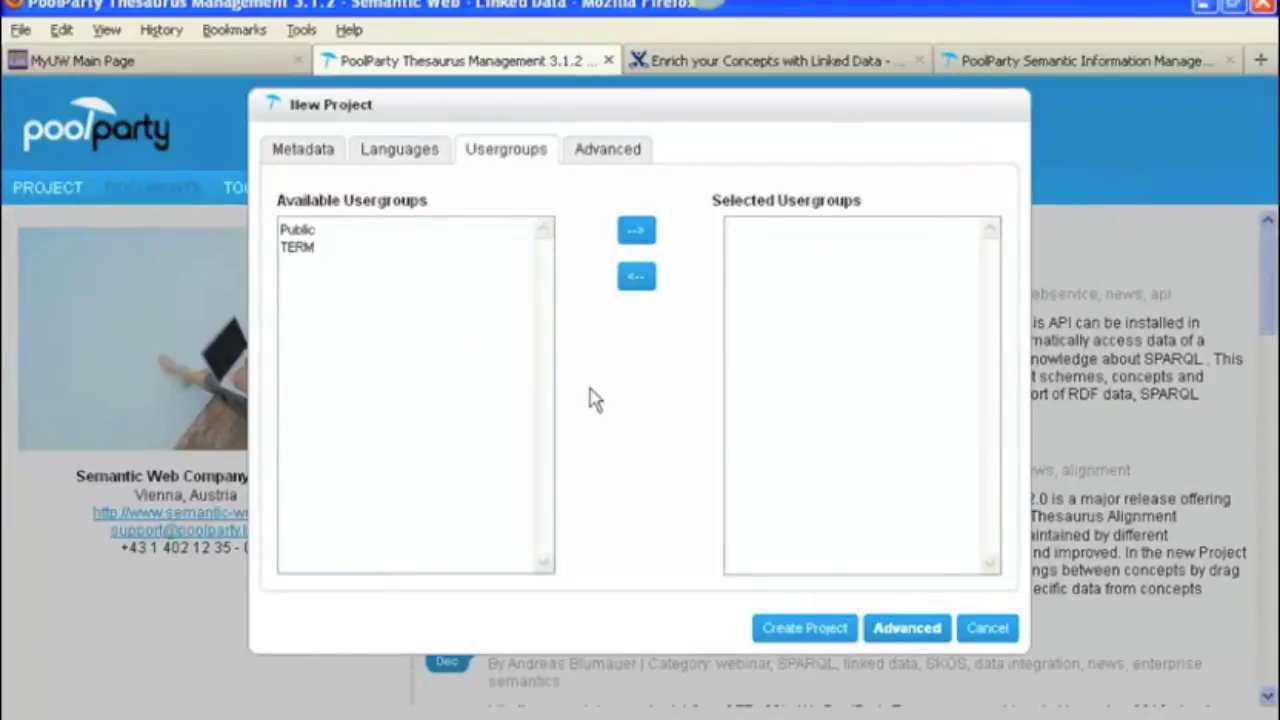
- Give the TERM and Public usergroups access to the project
left_click(298, 250)
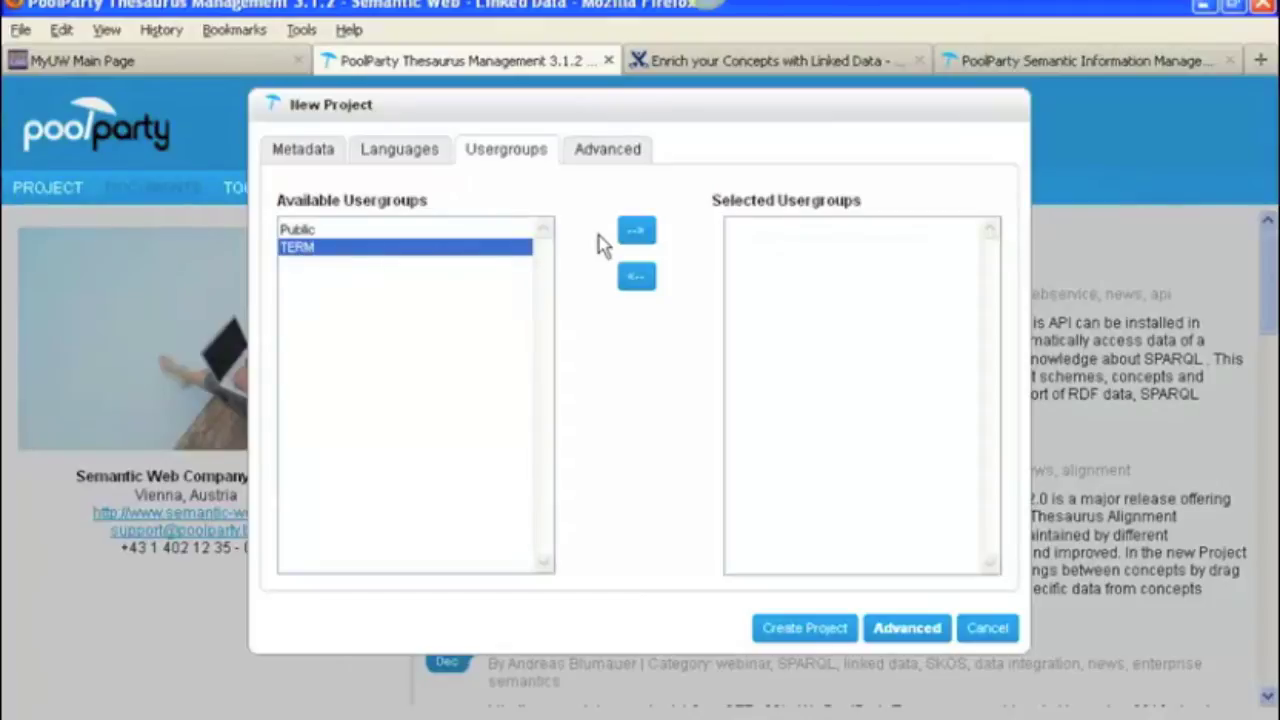
left_click(636, 230)
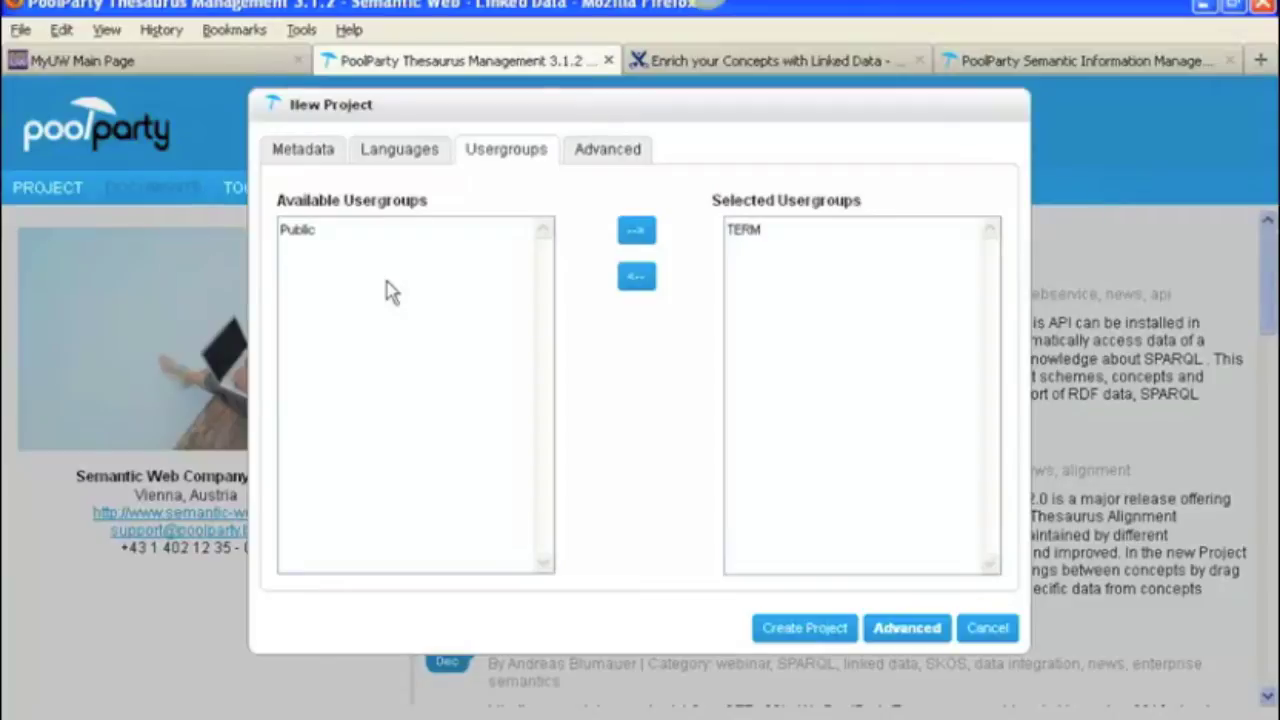
left_click(299, 240)
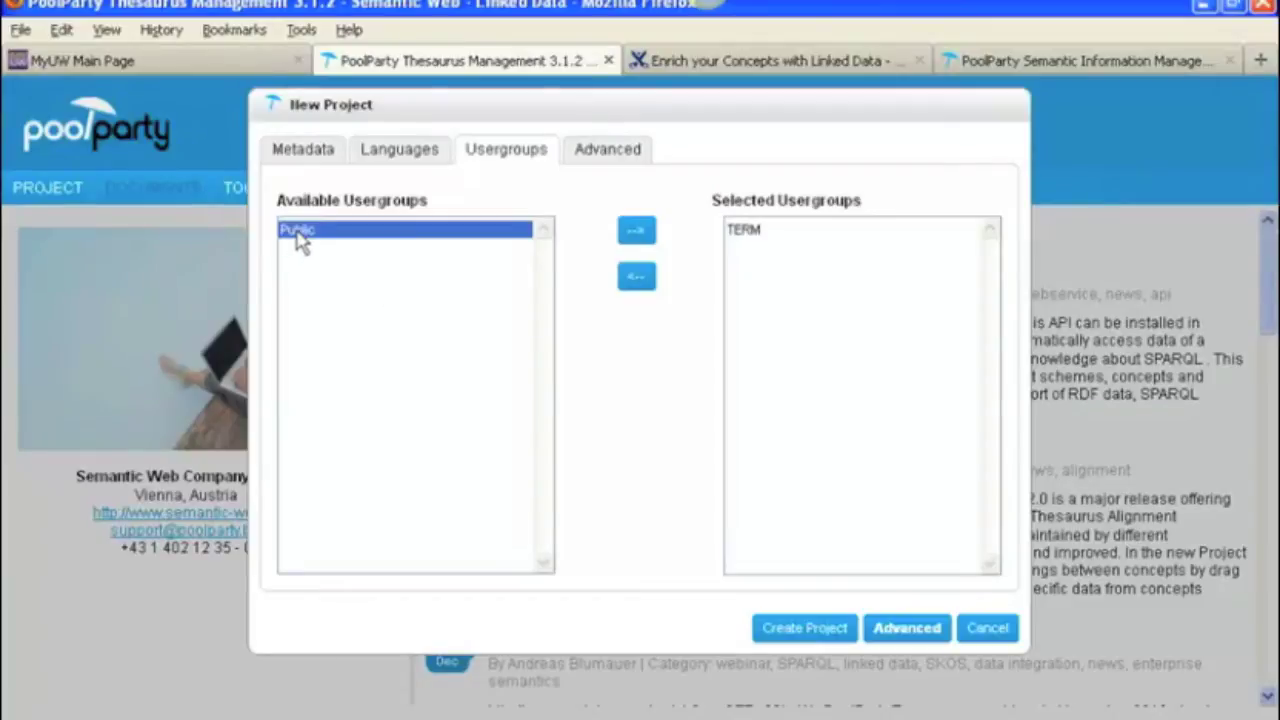
left_click(636, 234)
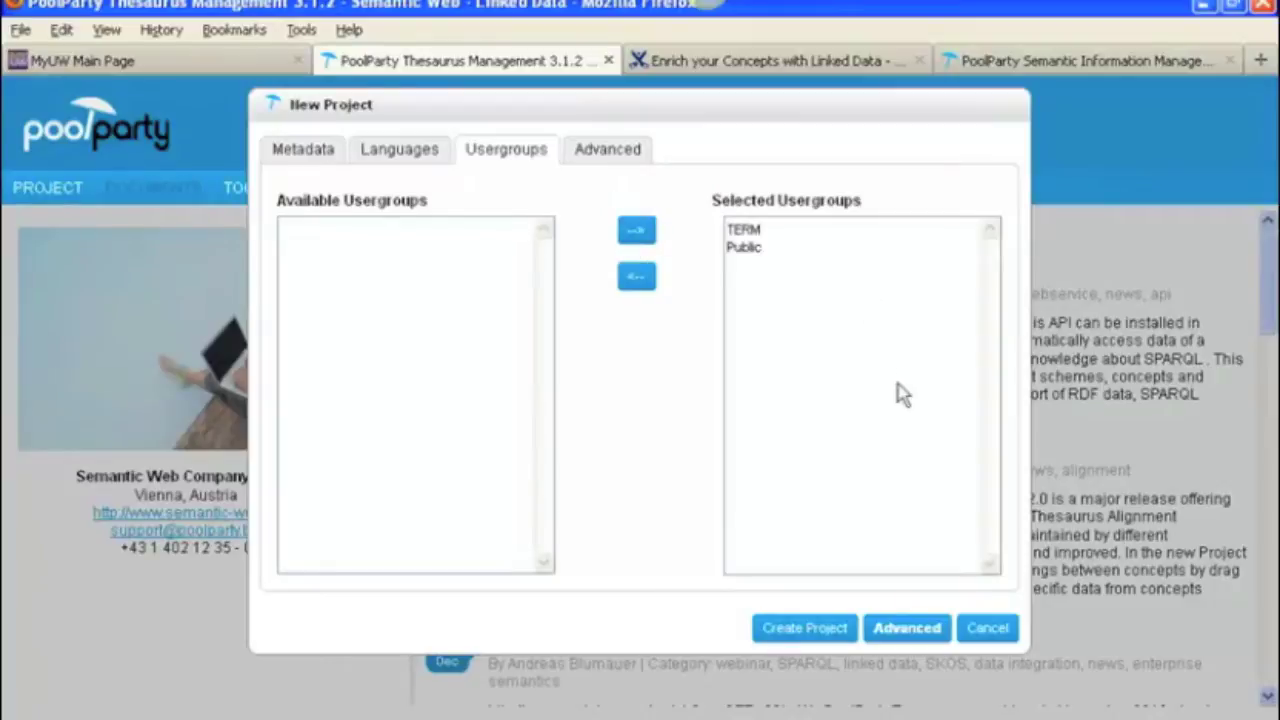
left_click(909, 630)
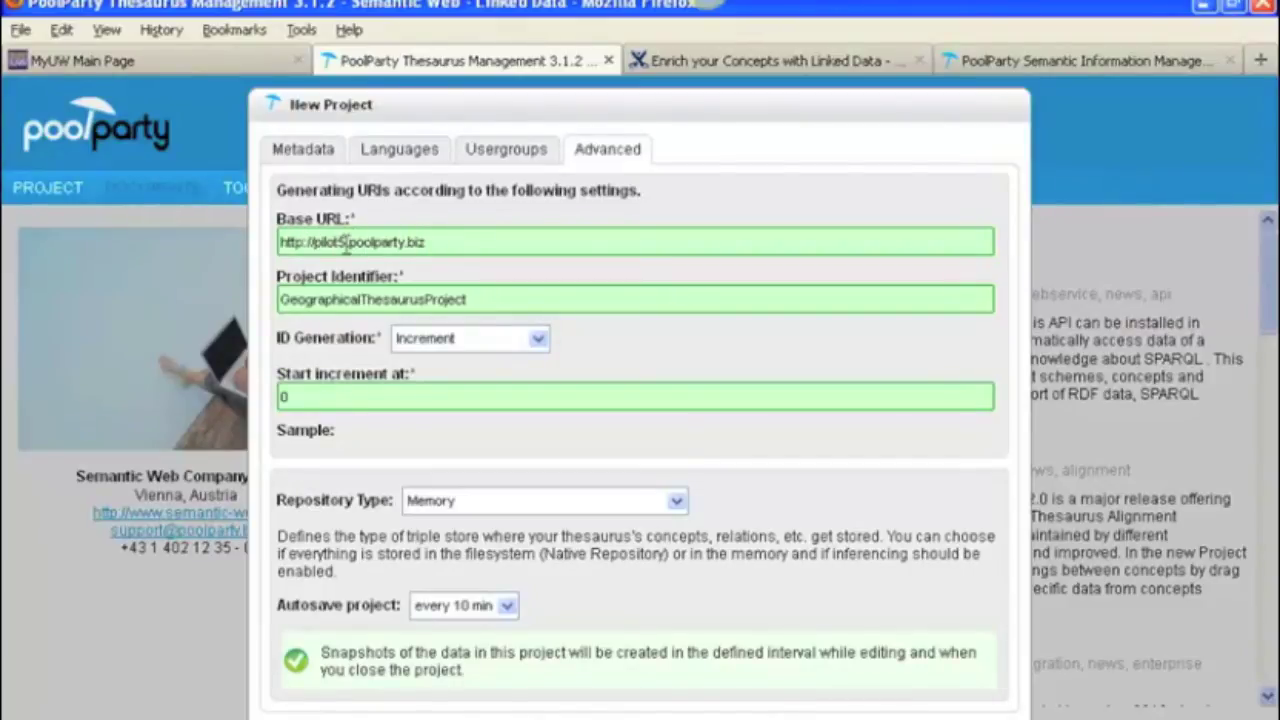
left_click(438, 242)
key("BackSpace")
key("BackSpace")
key("BackSpace")
key("BackSpace")
key("BackSpace")
key("BackSpace")
key("BackSpace")
key("BackSpace")
key("BackSpace")
key("BackSpace")
key("BackSpace")
key("BackSpace")
key("BackSpace")
key("BackSpace")
key("BackSpace")
key("BackSpace")
key("BackSpace")
key("BackSpace")
key("BackSpace")
key("BackSpace")
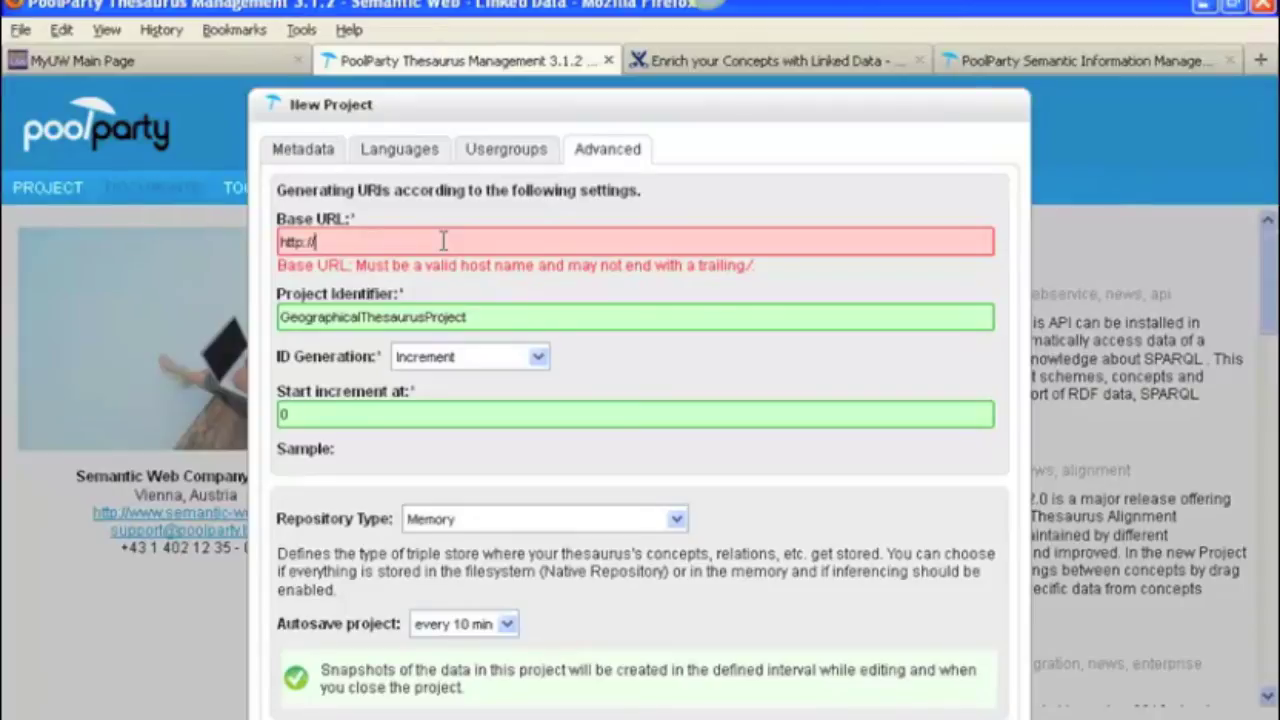
type("vocabulary")
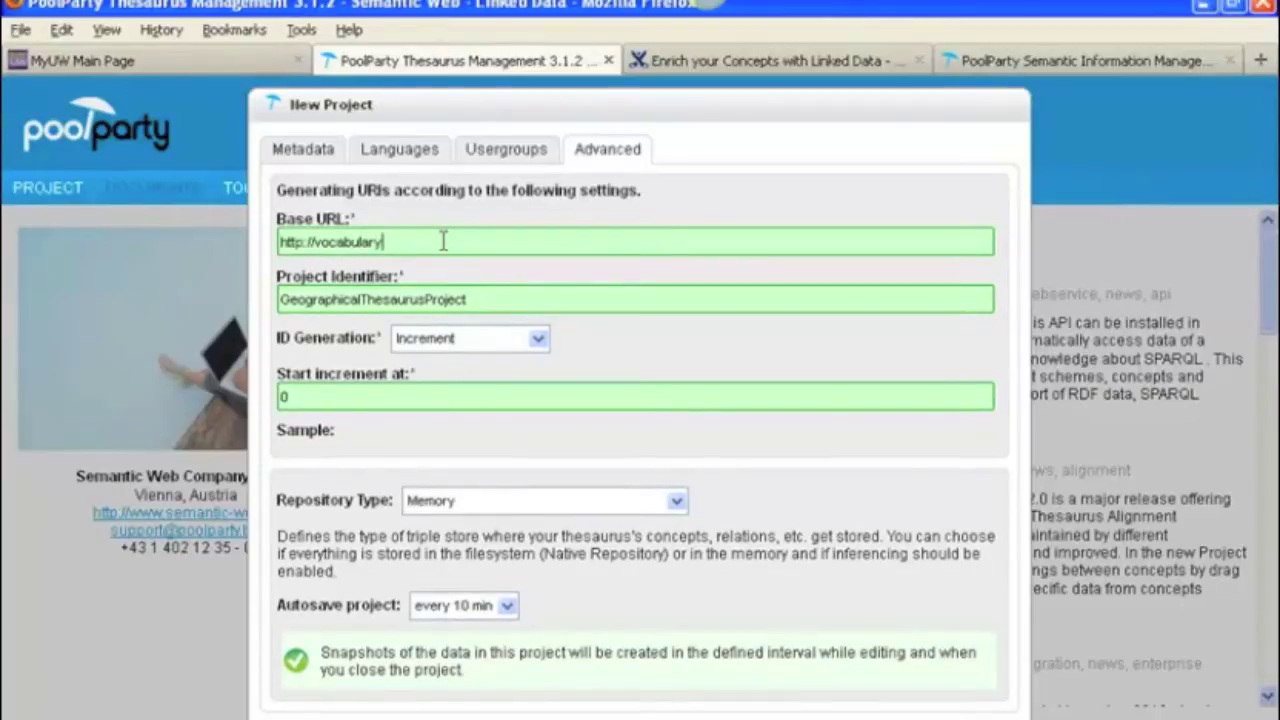
type(".semantic-web.at")
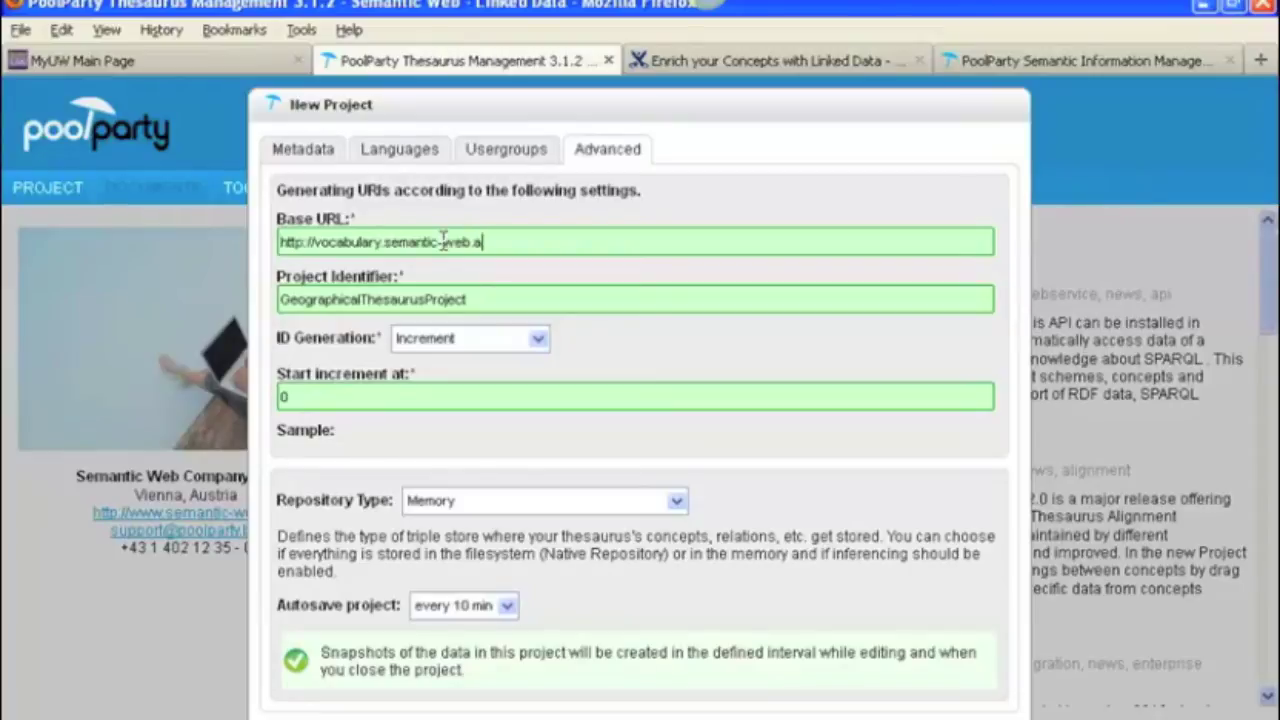
left_click(484, 300)
left_click_drag(484, 300, 262, 298)
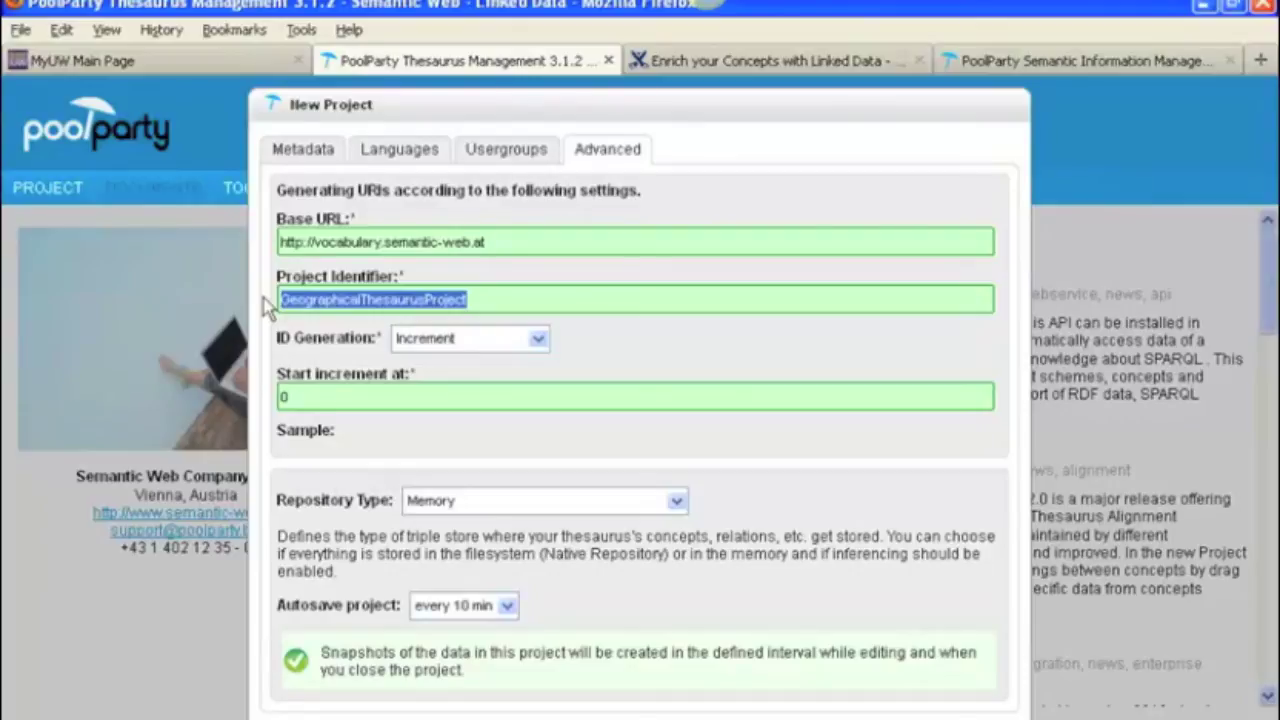
type("doku")
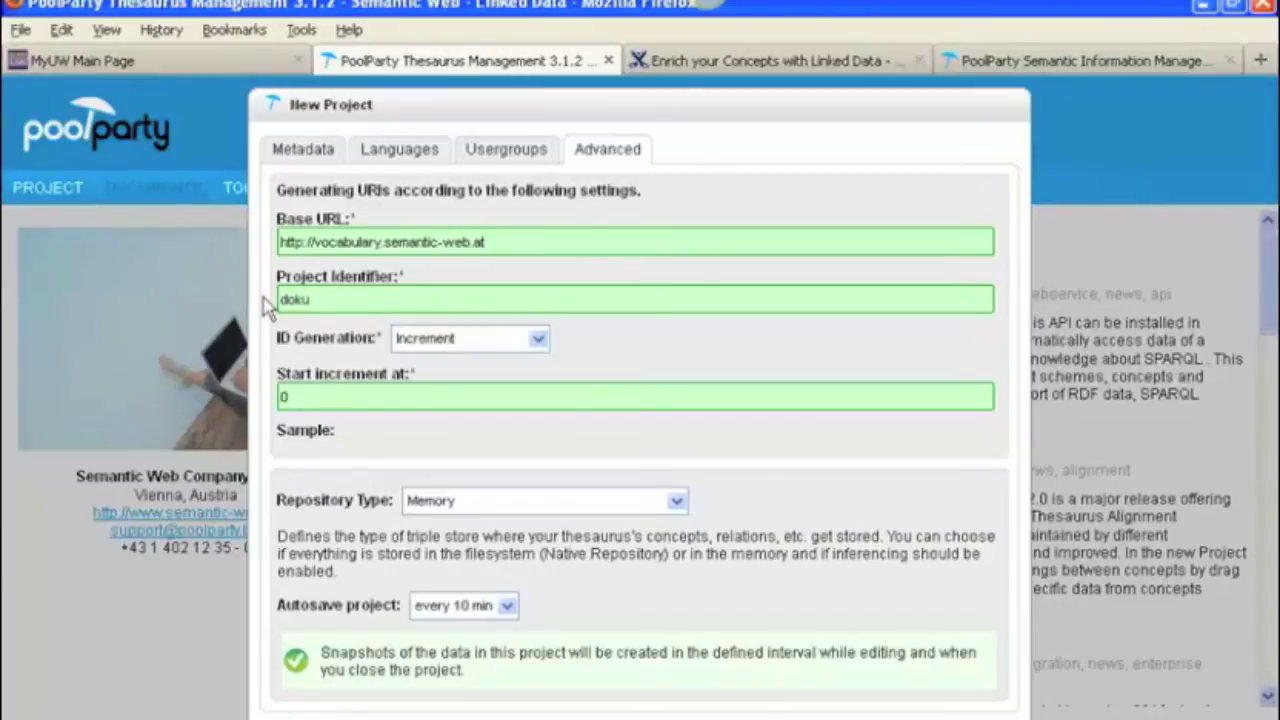
type("gtp")
left_click(539, 341)
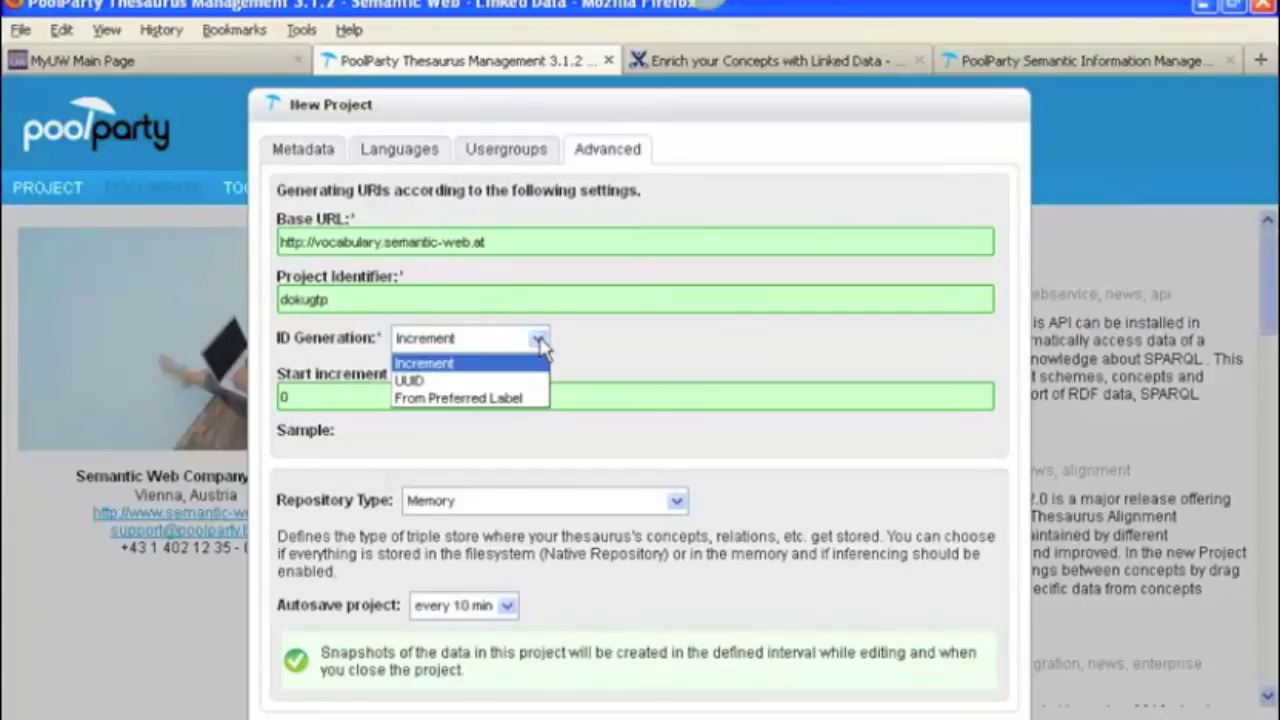
- Use ID generation From Preferred Label and a Native Repository, then create the project
left_click(534, 396)
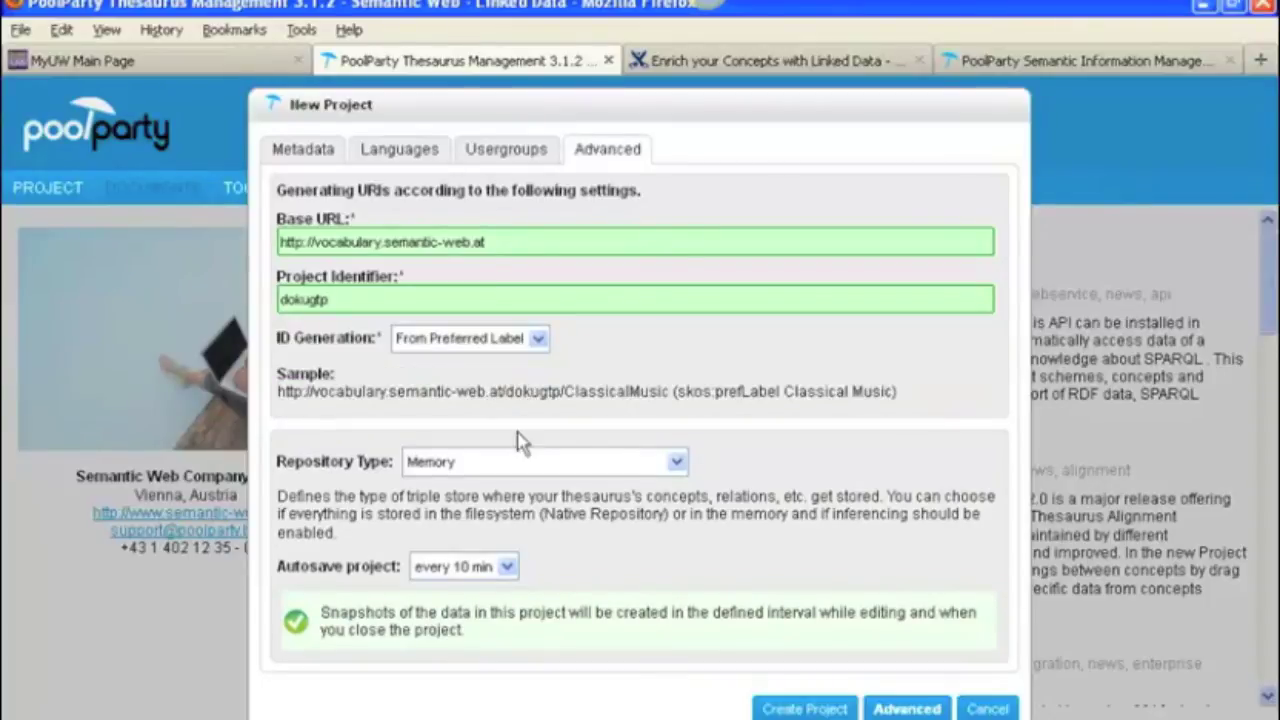
left_click(677, 463)
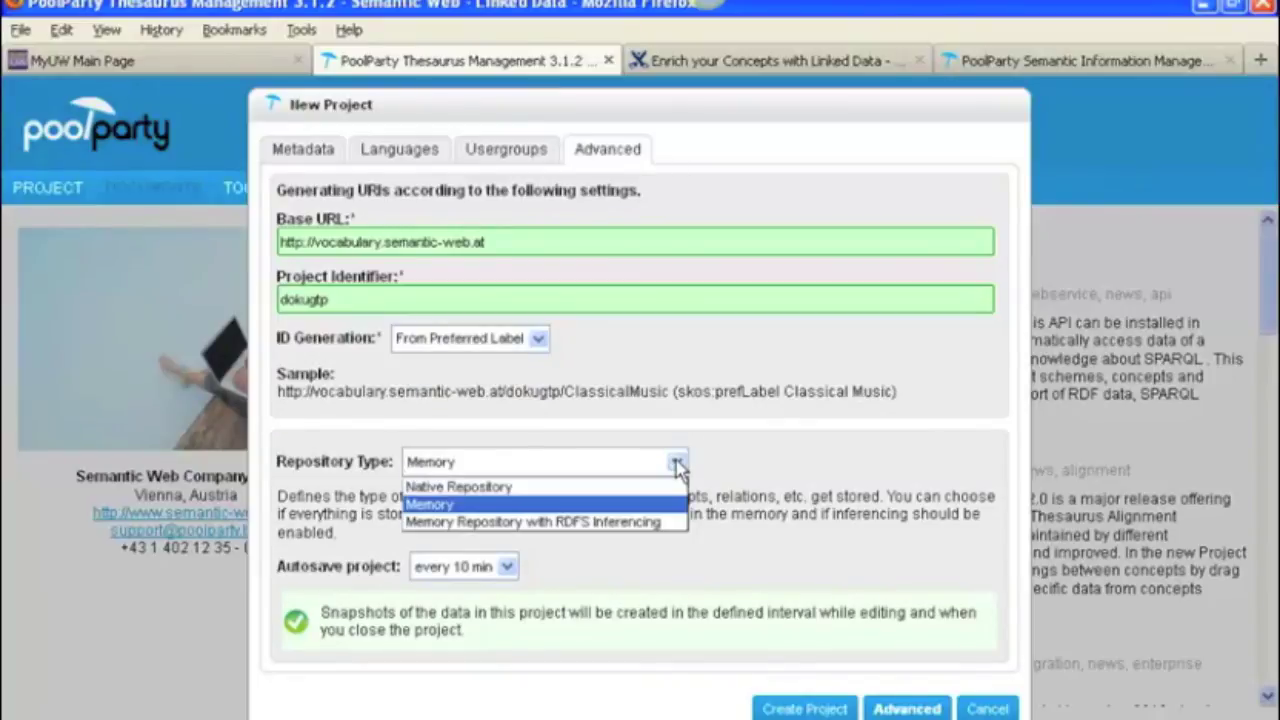
left_click(492, 487)
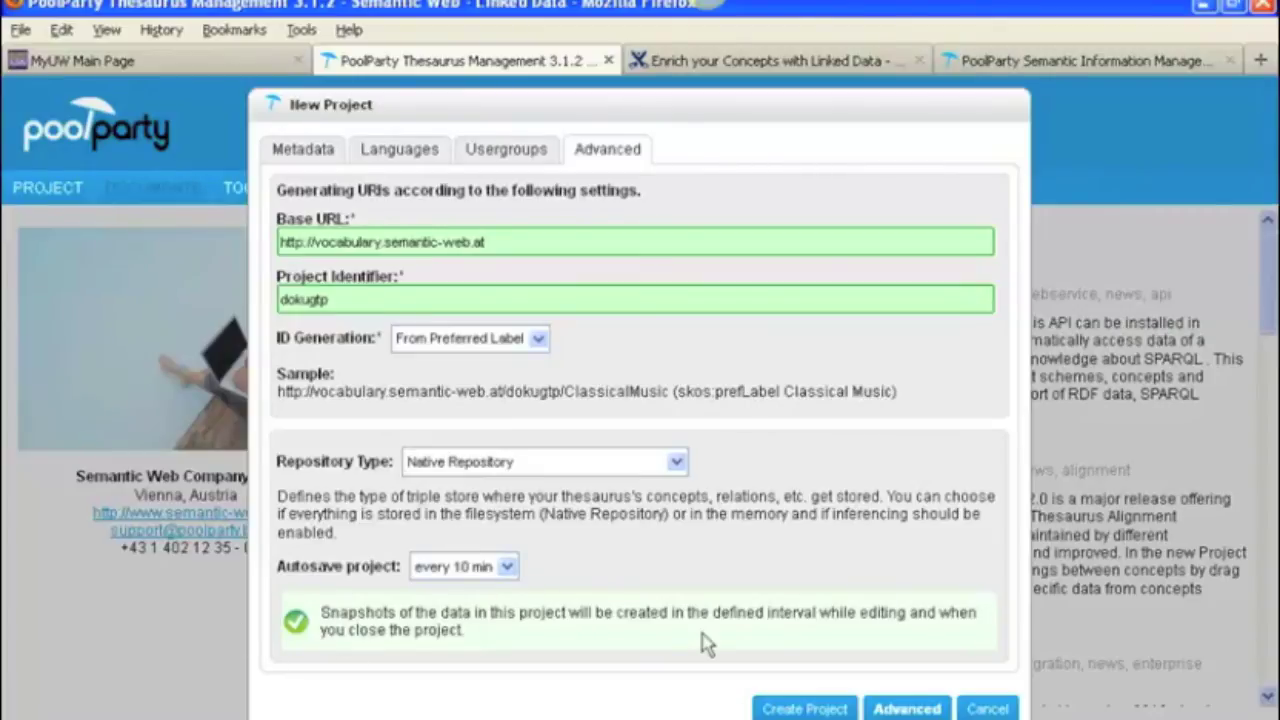
left_click(797, 709)
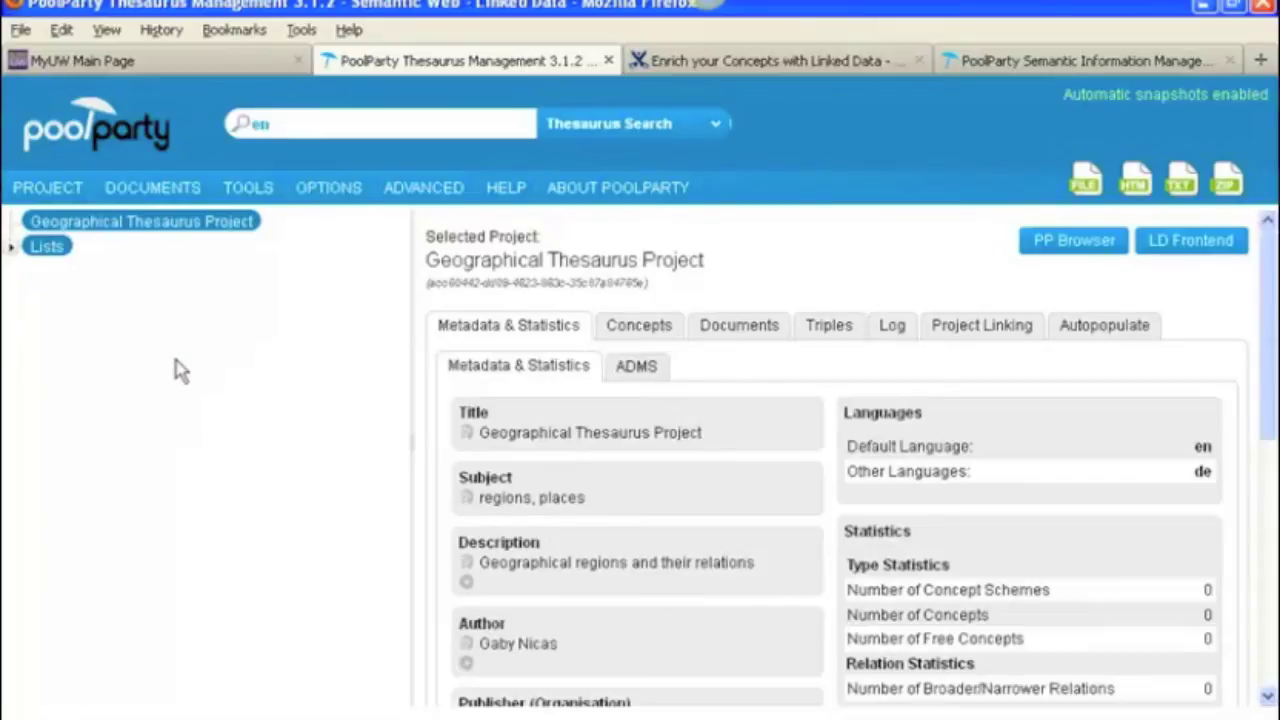
- Select the Geographical Thesaurus Project node and open its context menu
left_click(145, 225)
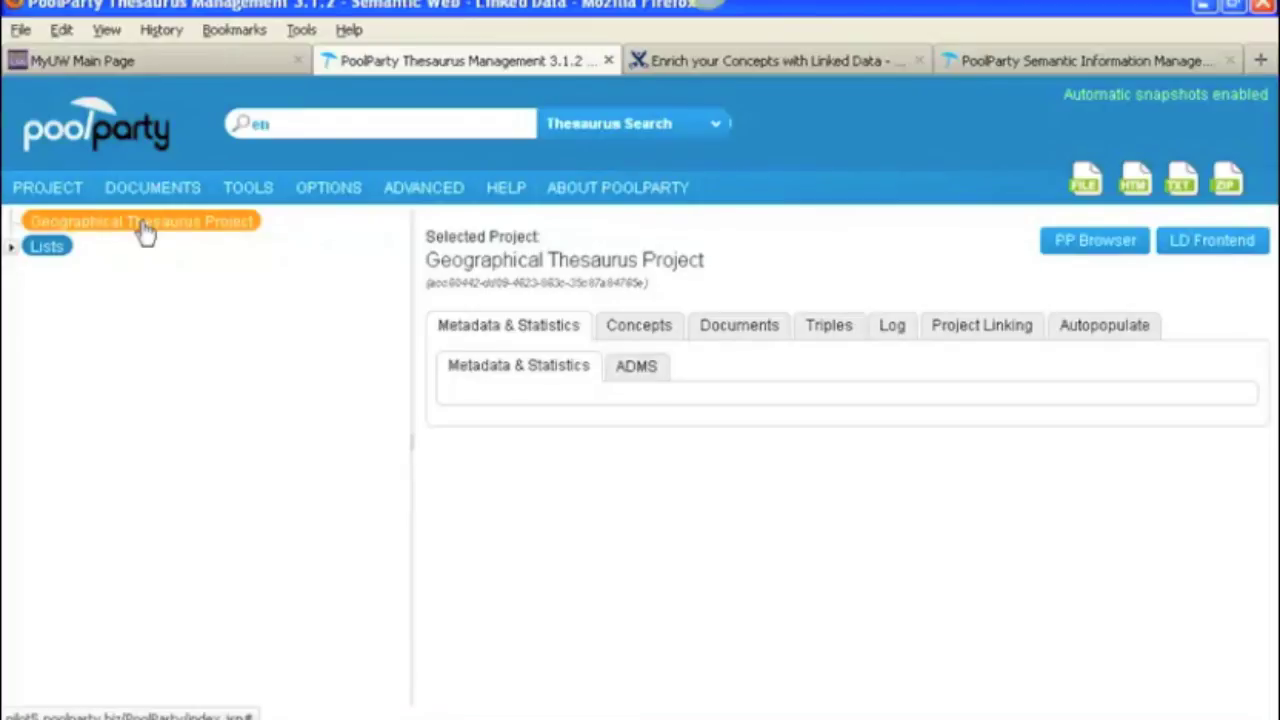
right_click(145, 229)
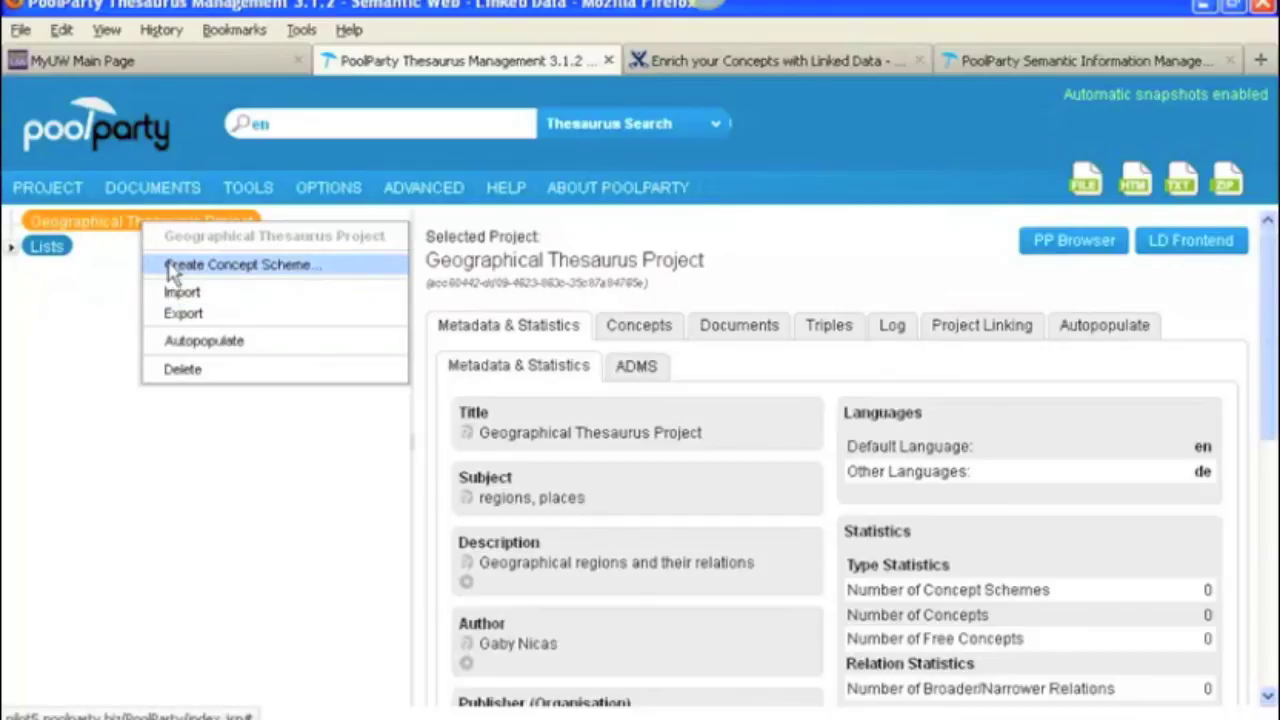
left_click(172, 267)
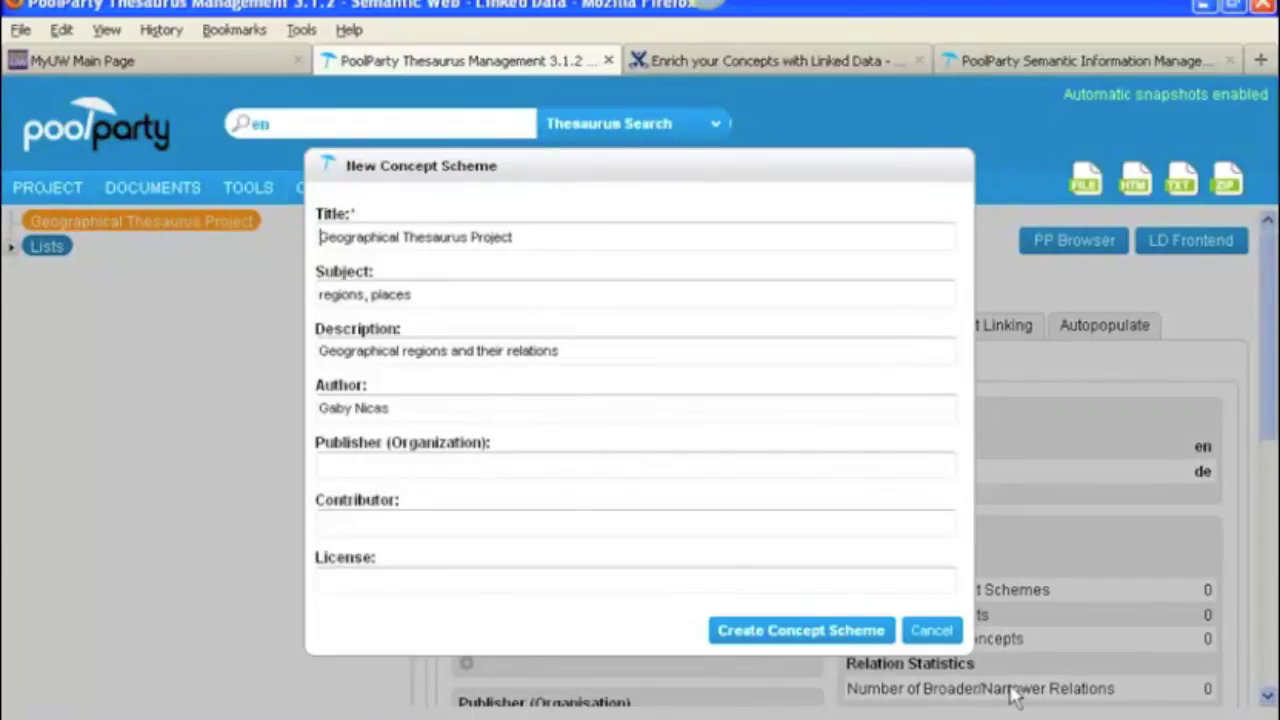
left_click(955, 632)
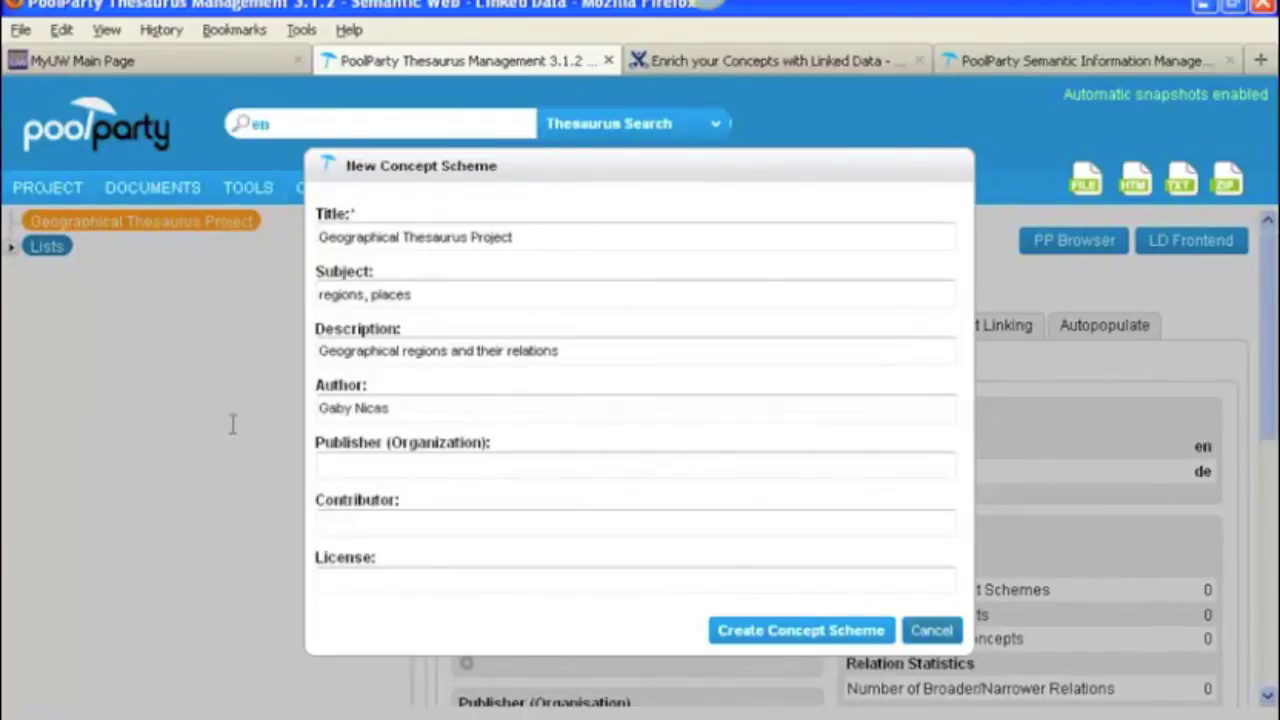